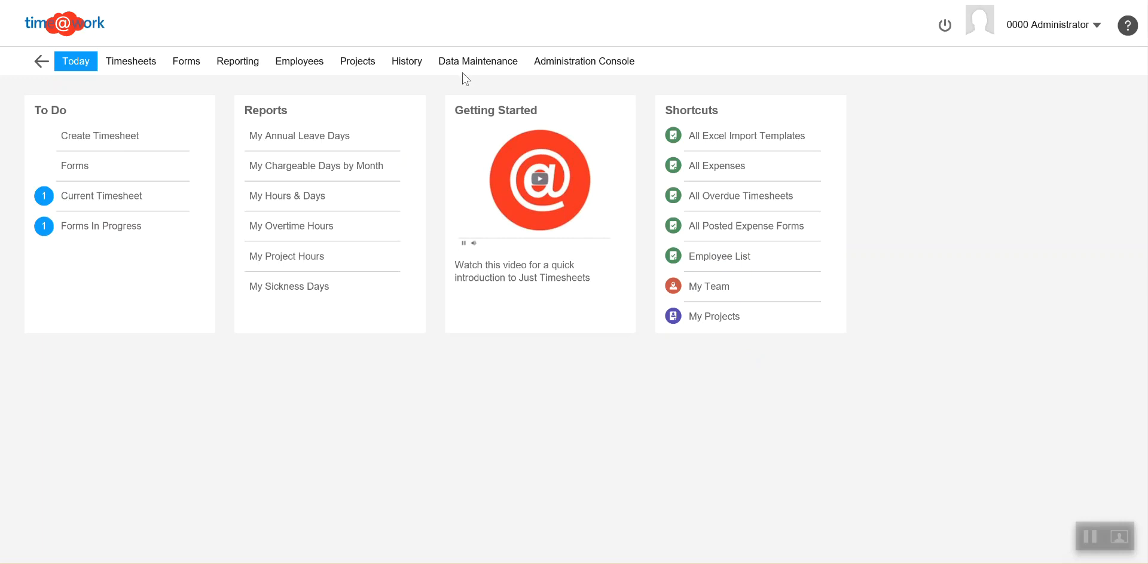
- Start a new expense type named Stationery and assign it to the 001-COA chart of accounts
left_click(463, 70)
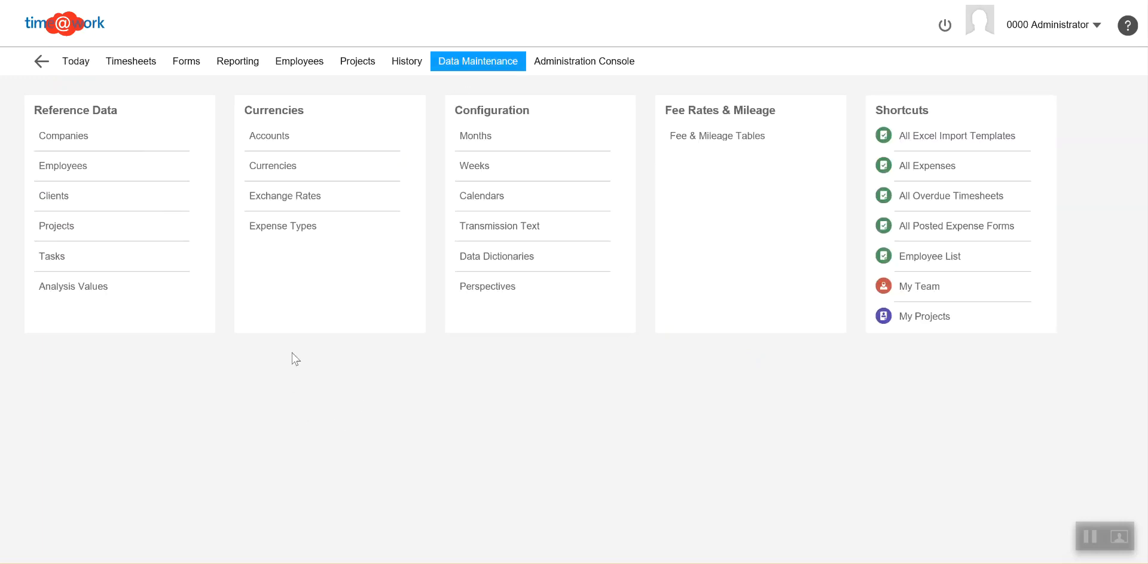
left_click(277, 233)
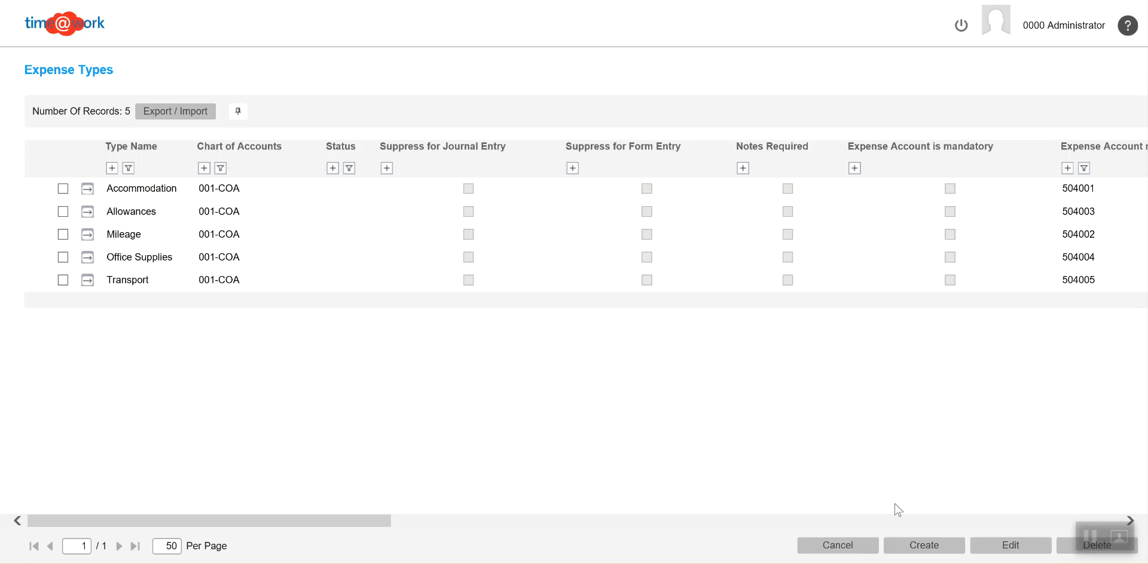
left_click(928, 550)
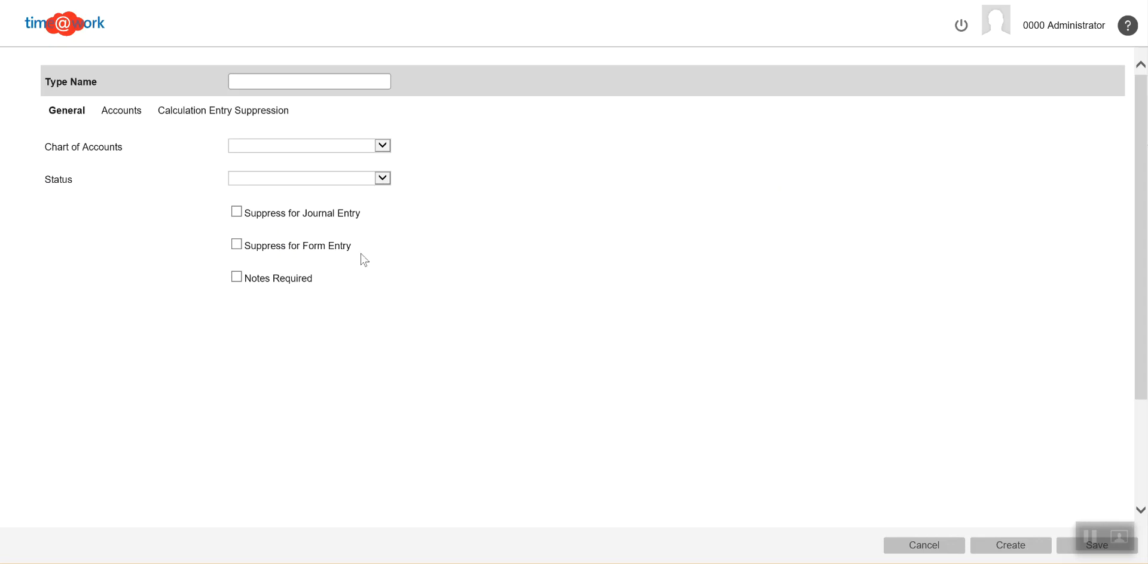
left_click(258, 79)
type("Stationery")
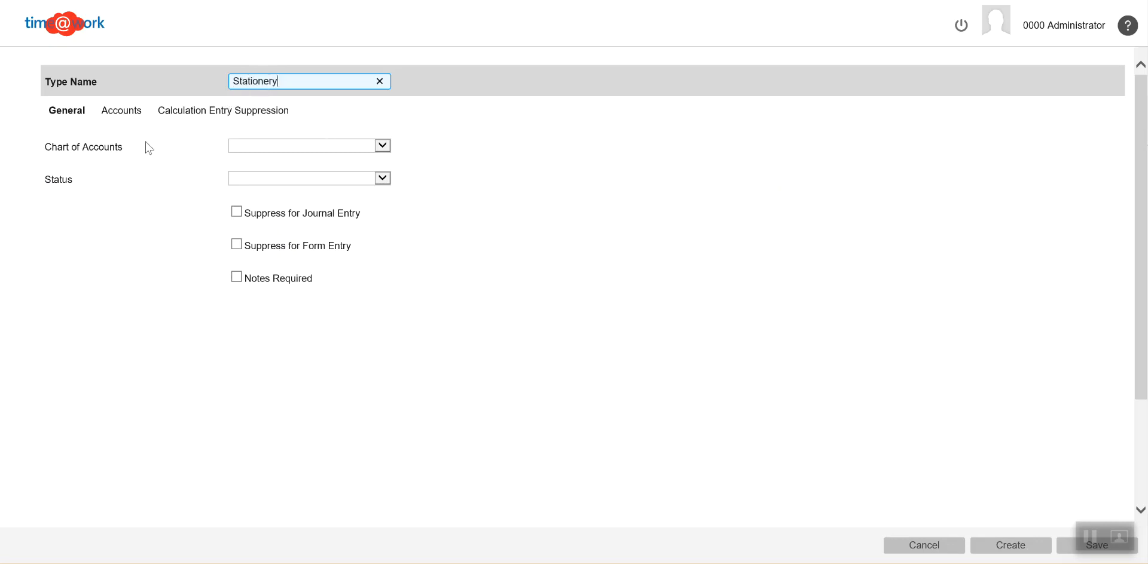
left_click(382, 146)
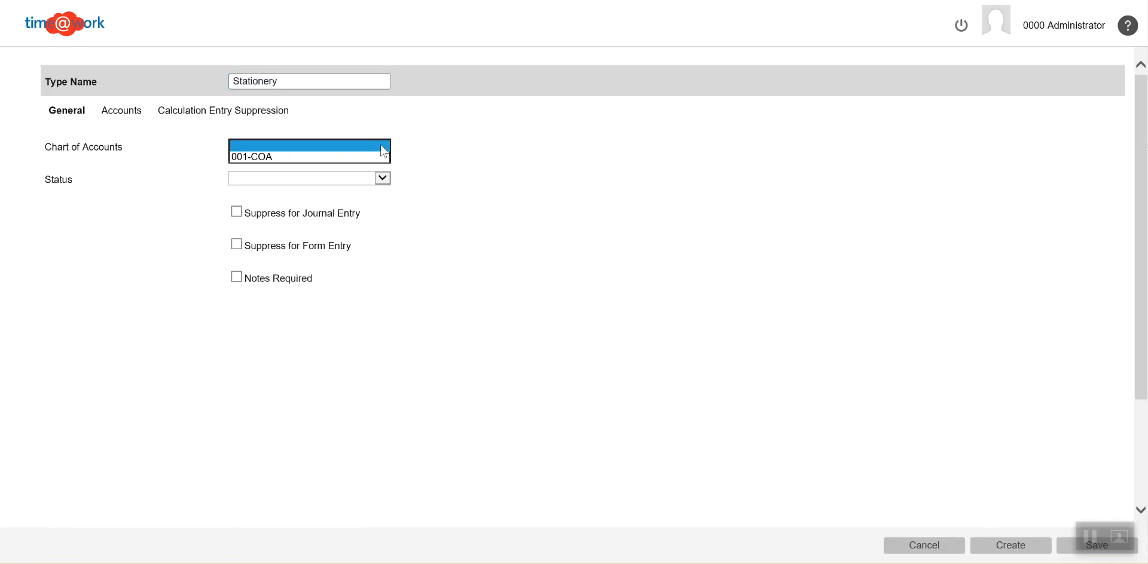
left_click(272, 157)
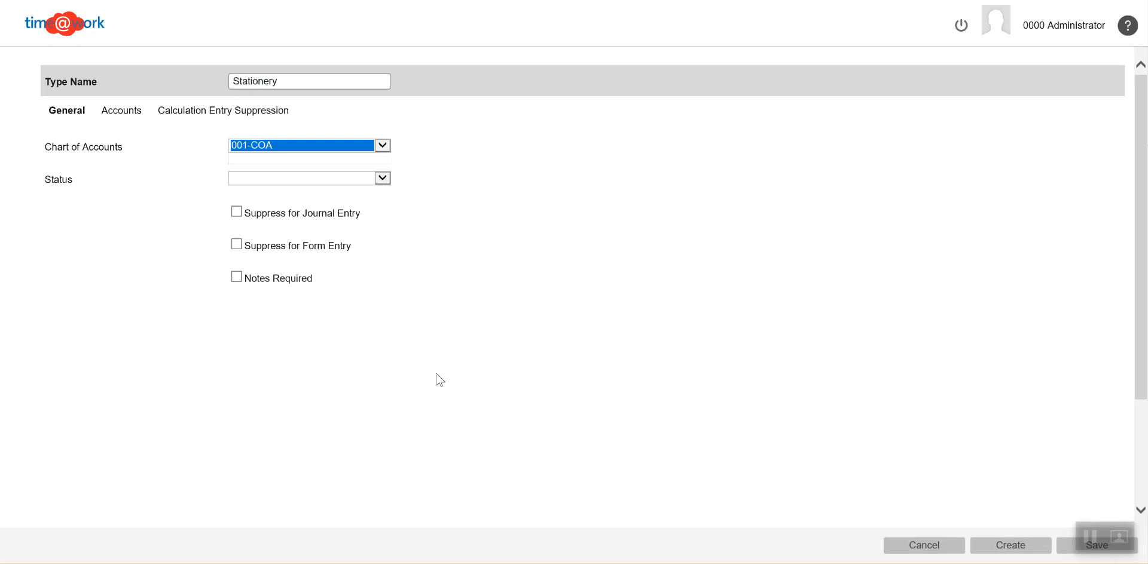
- Review the list of accounts available for the Stationery type's expense account, and close it without choosing one
left_click(132, 114)
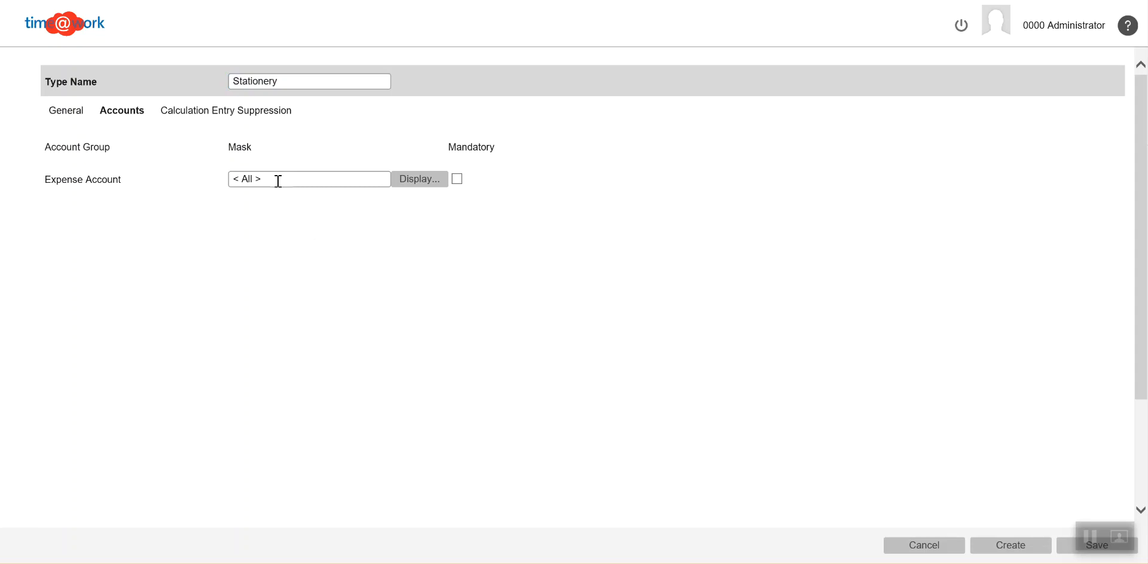
left_click(418, 181)
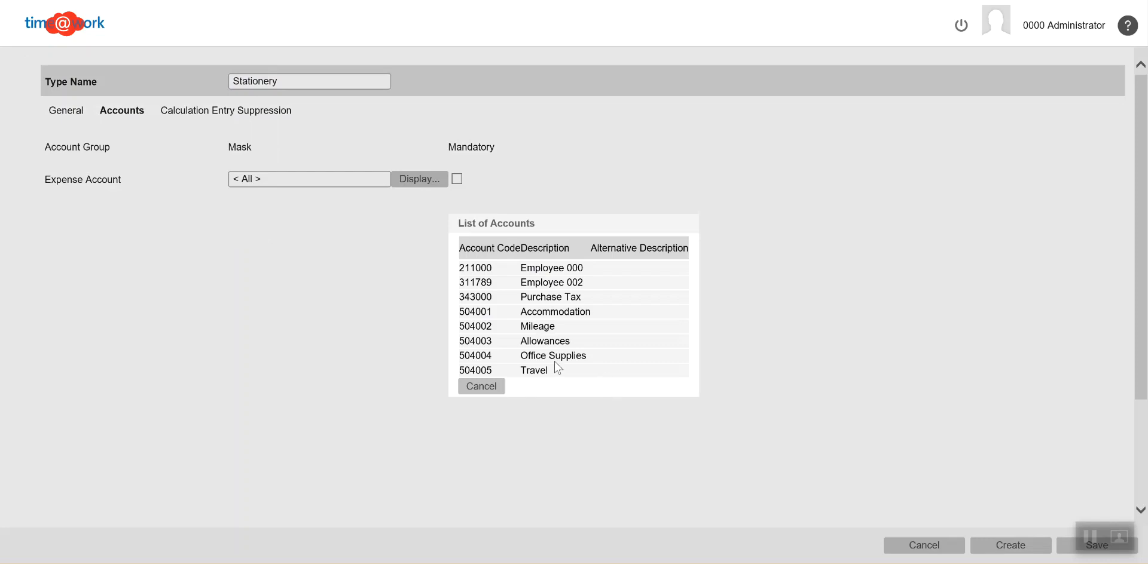
left_click(490, 386)
- Enter 504004 as the expense account mask of the Stationery type
left_click(271, 179)
type("504")
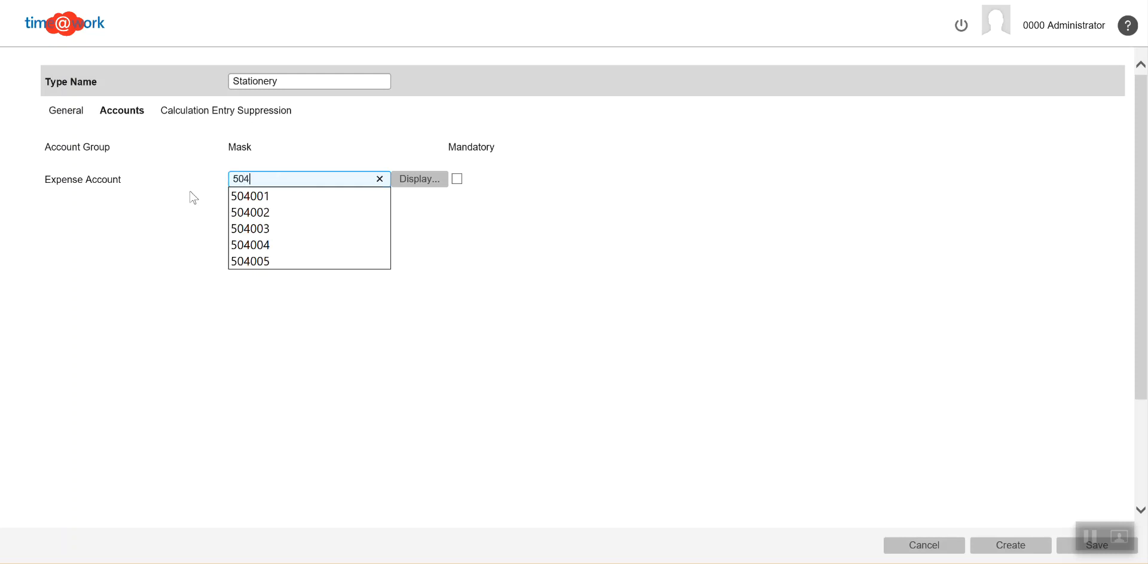
type("004")
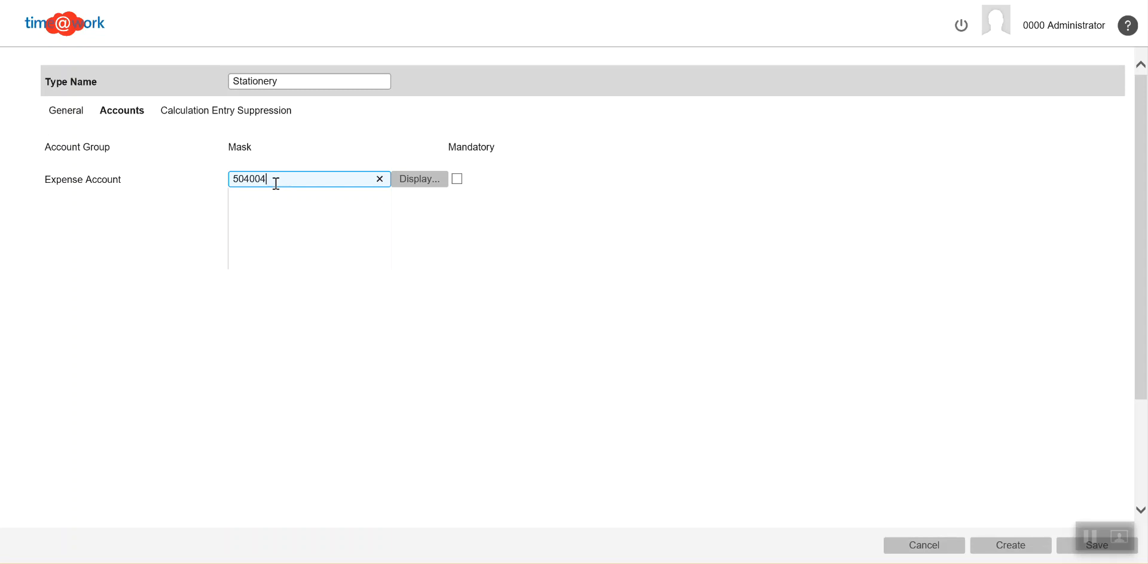
- Try a range beginning with 504-50 as the expense account mask, and reduce the mask back to 504
key("BackSpace")
key("BackSpace")
key("BackSpace")
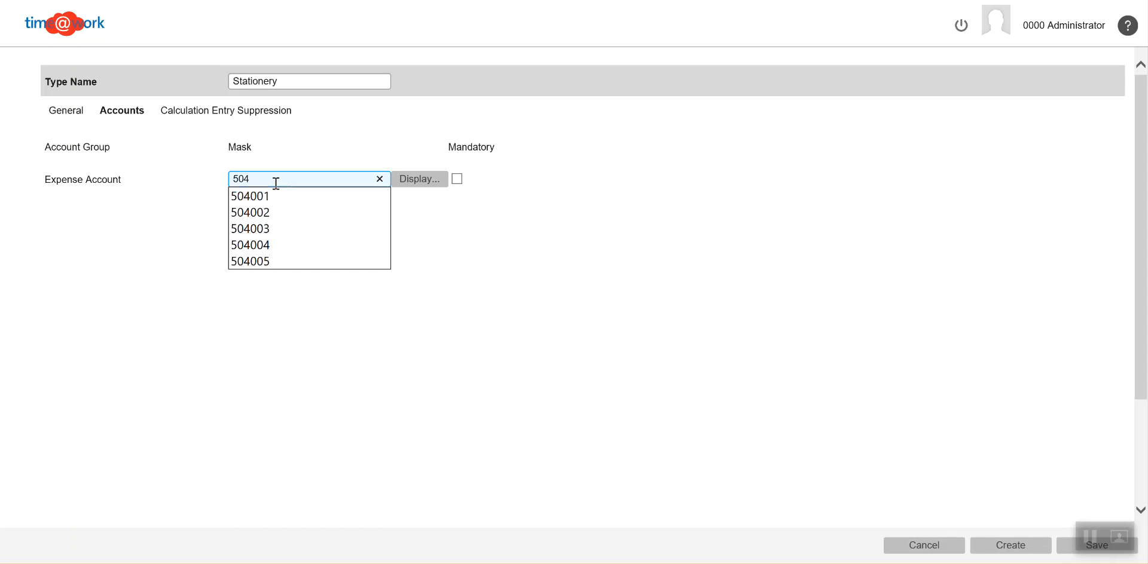
type("-")
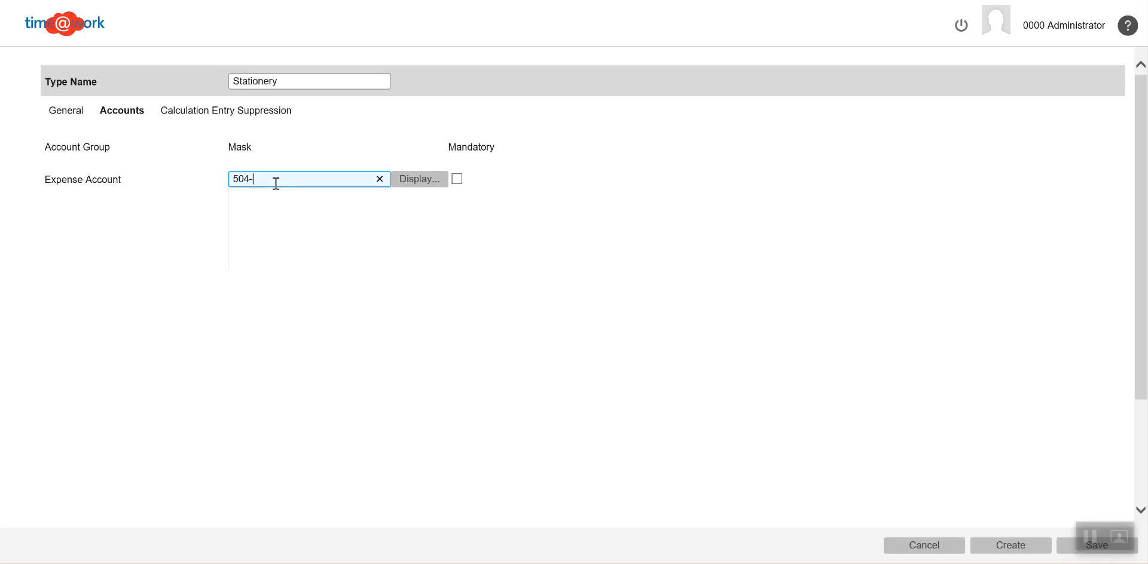
type("50")
key("BackSpace")
key("BackSpace")
key("BackSpace")
key("BackSpace")
key("BackSpace")
key("BackSpace")
key("BackSpace")
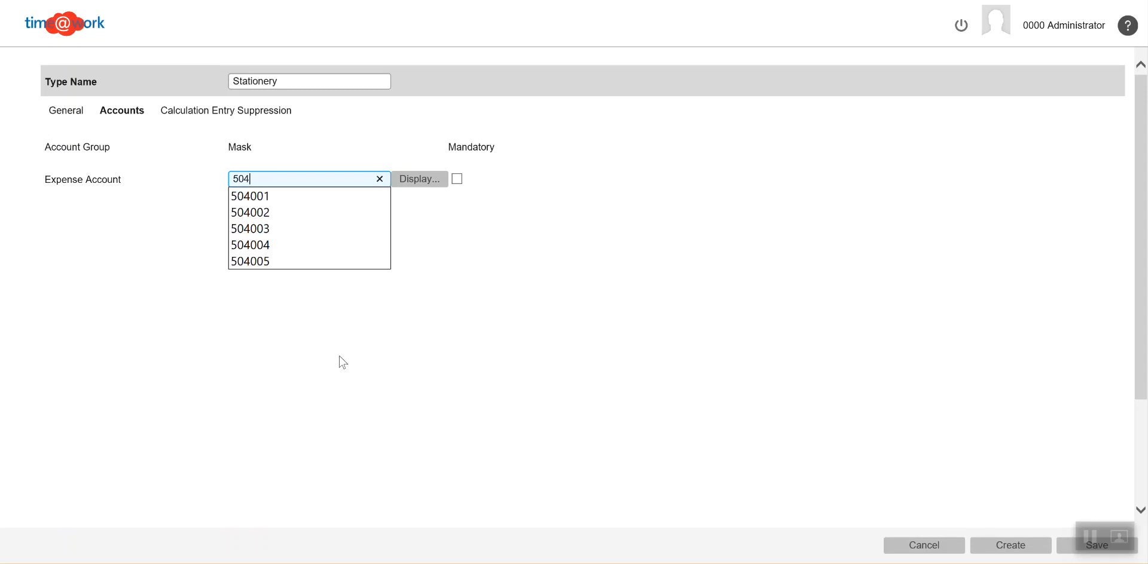
- Choose account 504004 from the suggestions for the expense account mask and save the Stationery expense type
left_click(243, 245)
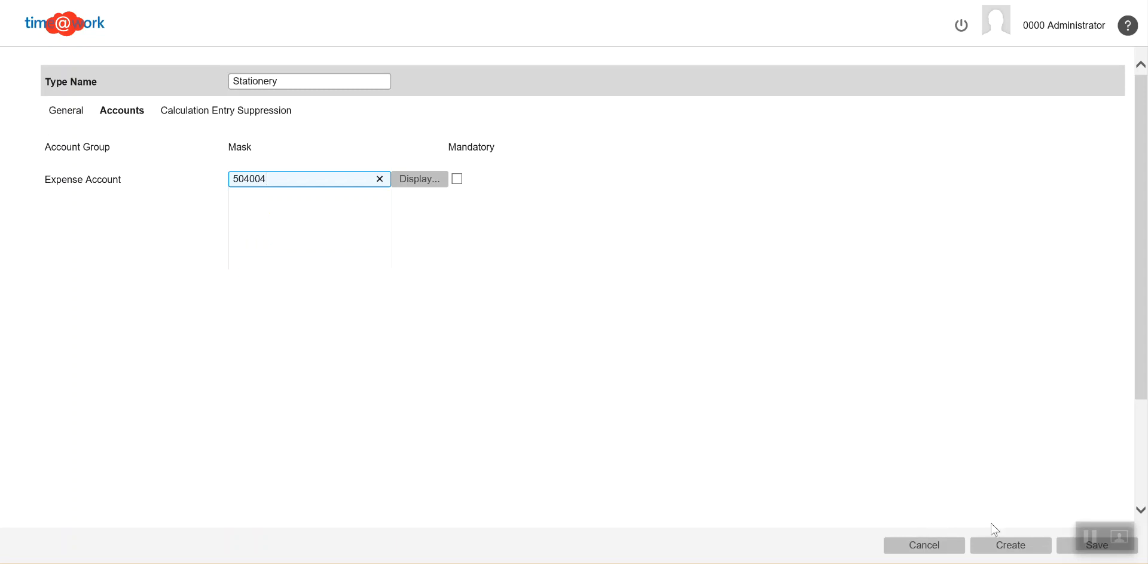
left_click(1068, 550)
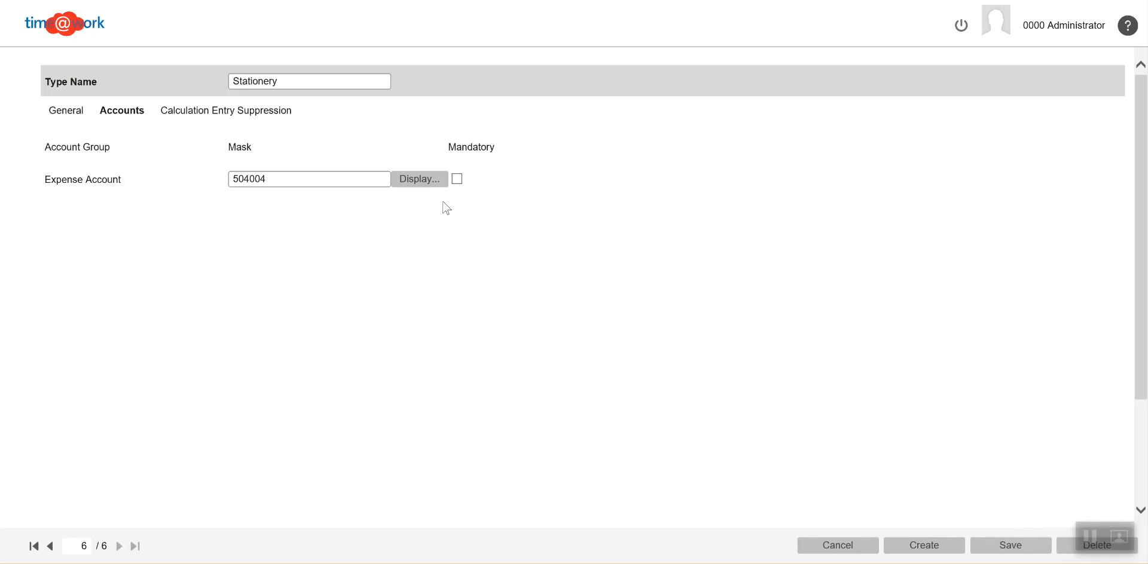
- Suppress Miles/Km calculation entry for Stationery, save the change, and return to the list of expense types
left_click(266, 120)
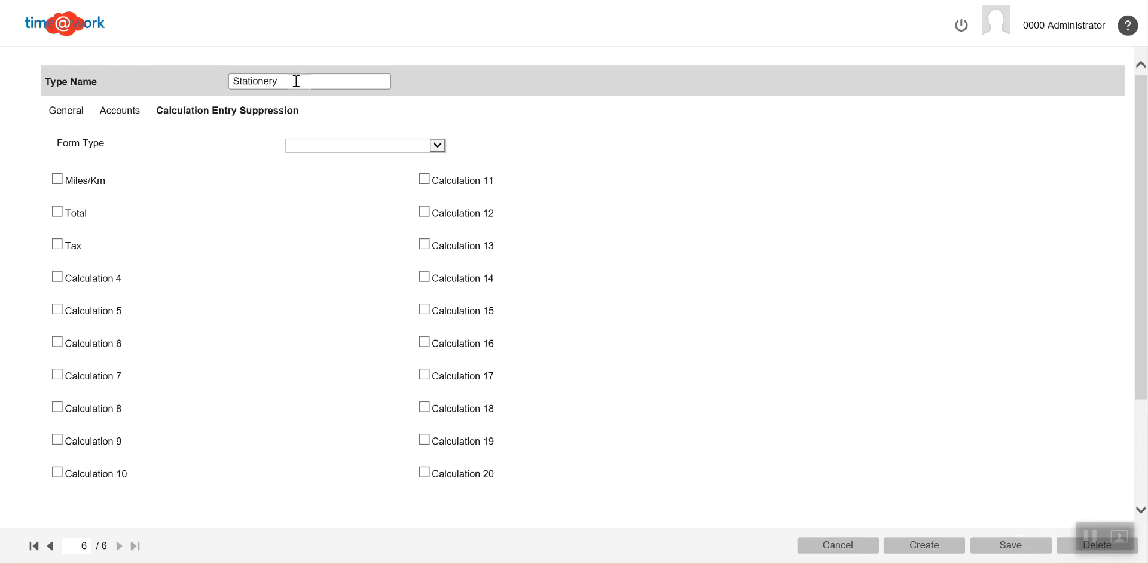
left_click(57, 180)
left_click(1016, 547)
left_click(925, 545)
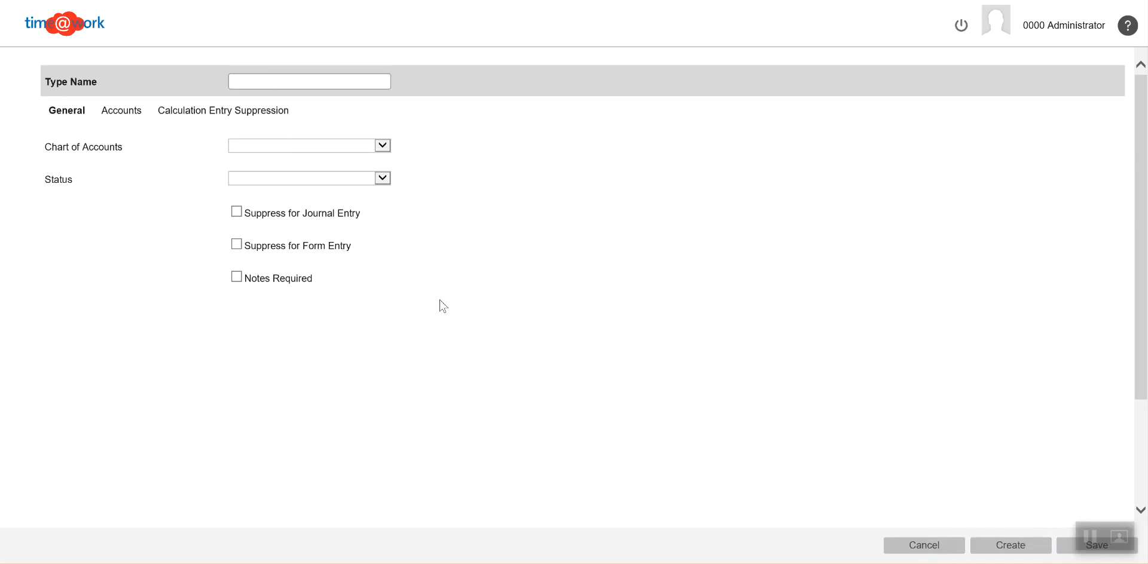
left_click(925, 545)
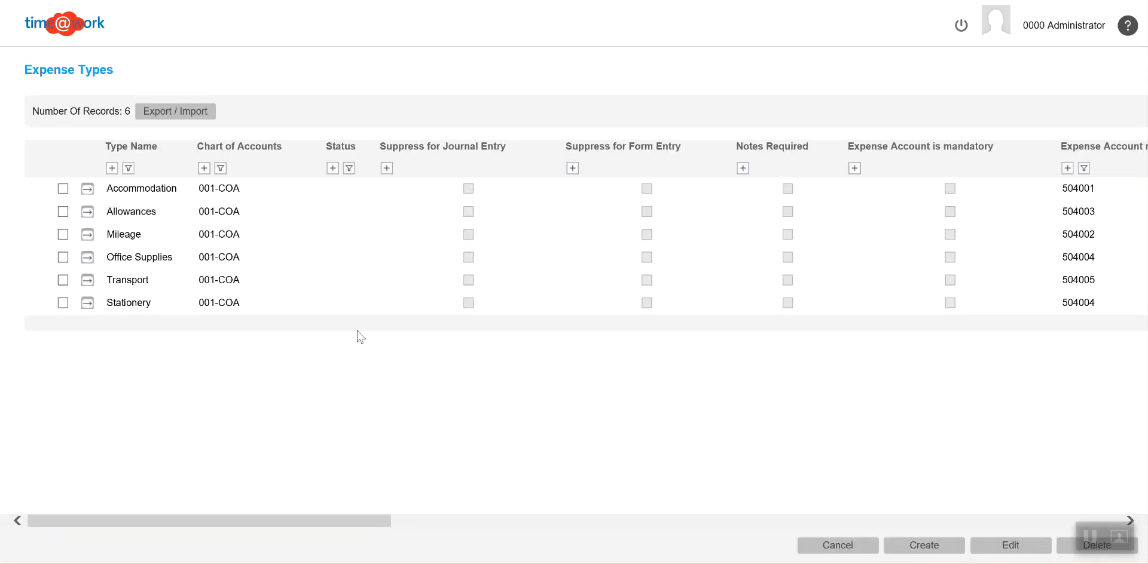
- Examine which calculation entries are suppressed for the Mileage expense type, and return to the list of expense types
left_click(87, 234)
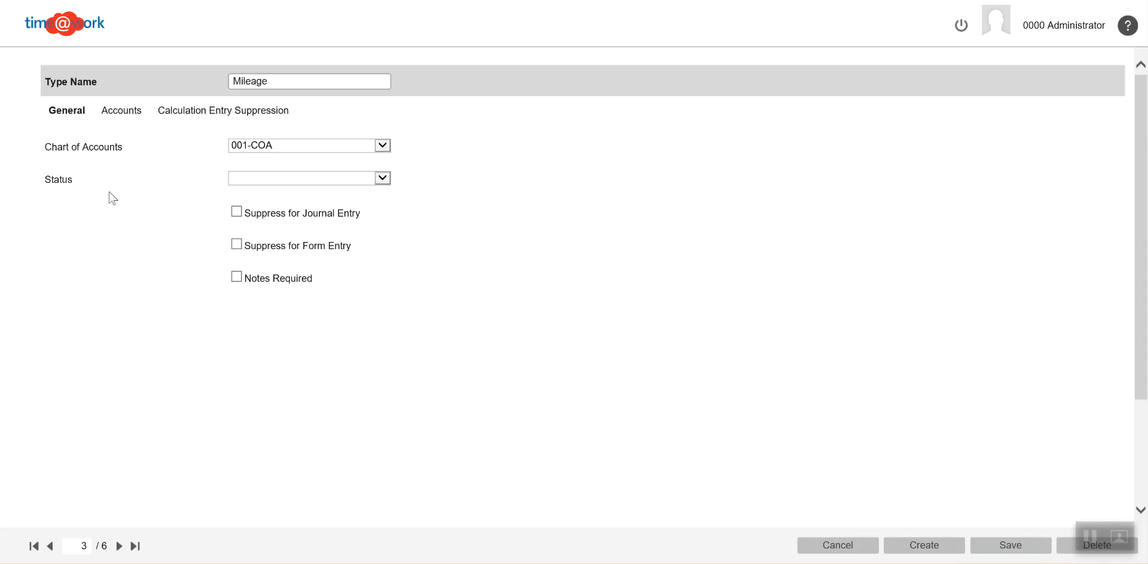
left_click(217, 114)
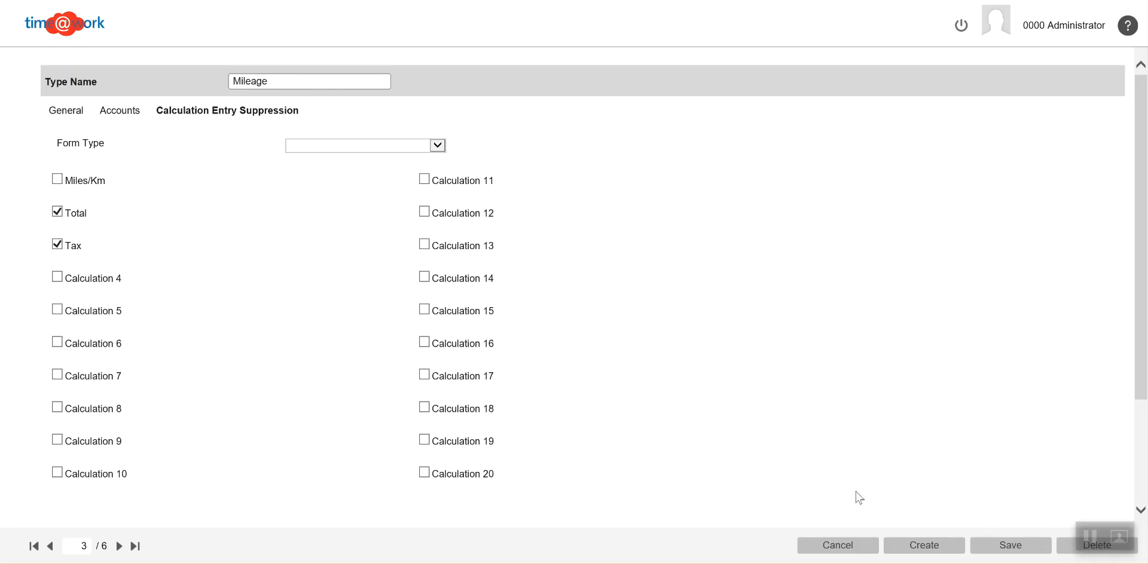
left_click(839, 544)
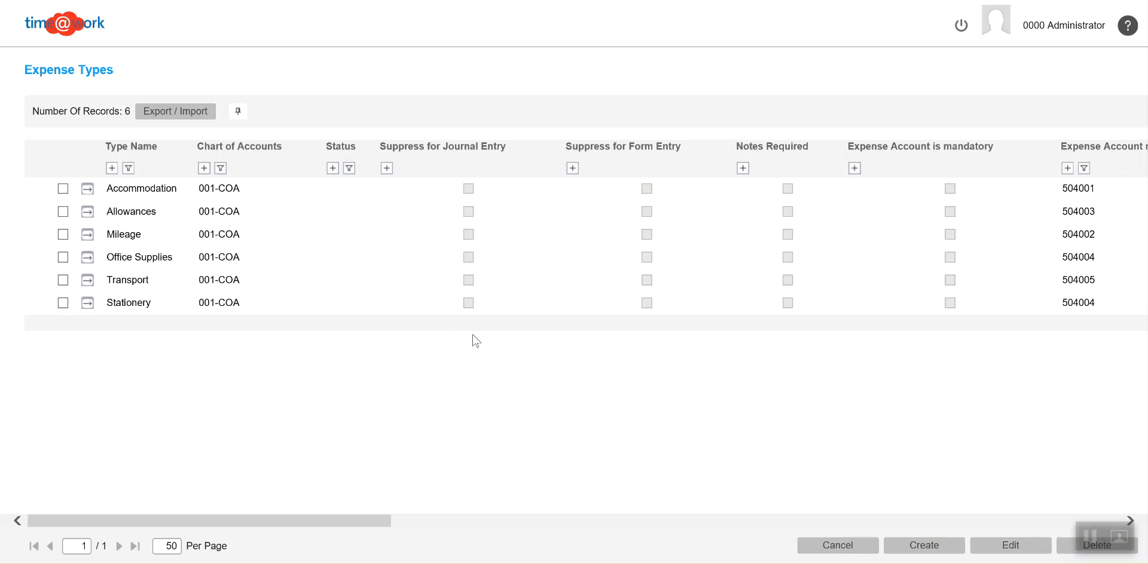
- Examine the Allowances expense type's chart of accounts, expense account and calculation entry suppression, and leave it without saving
left_click(88, 214)
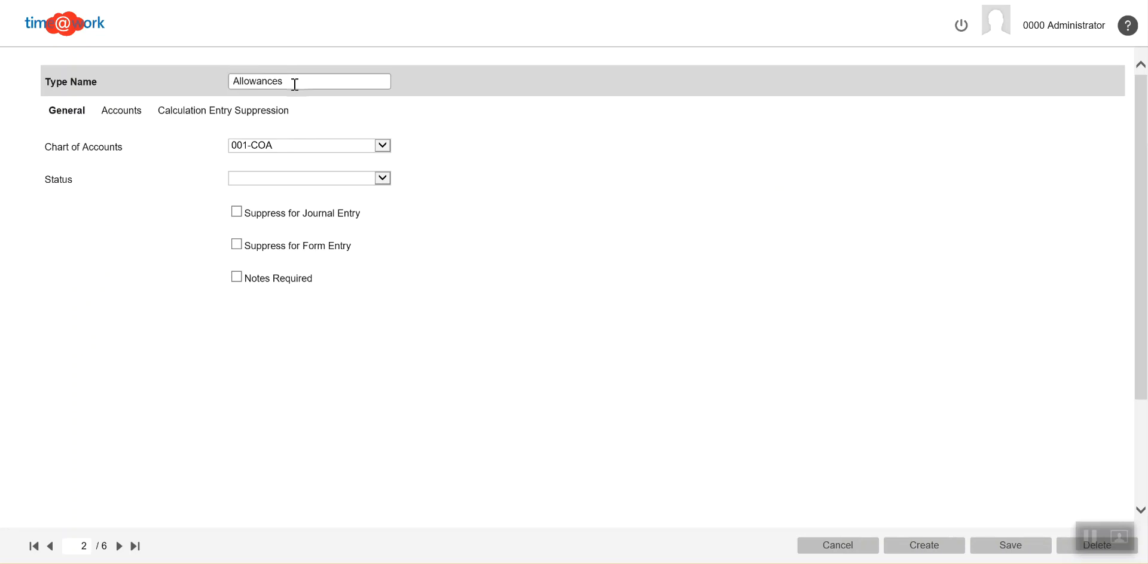
left_click(285, 145)
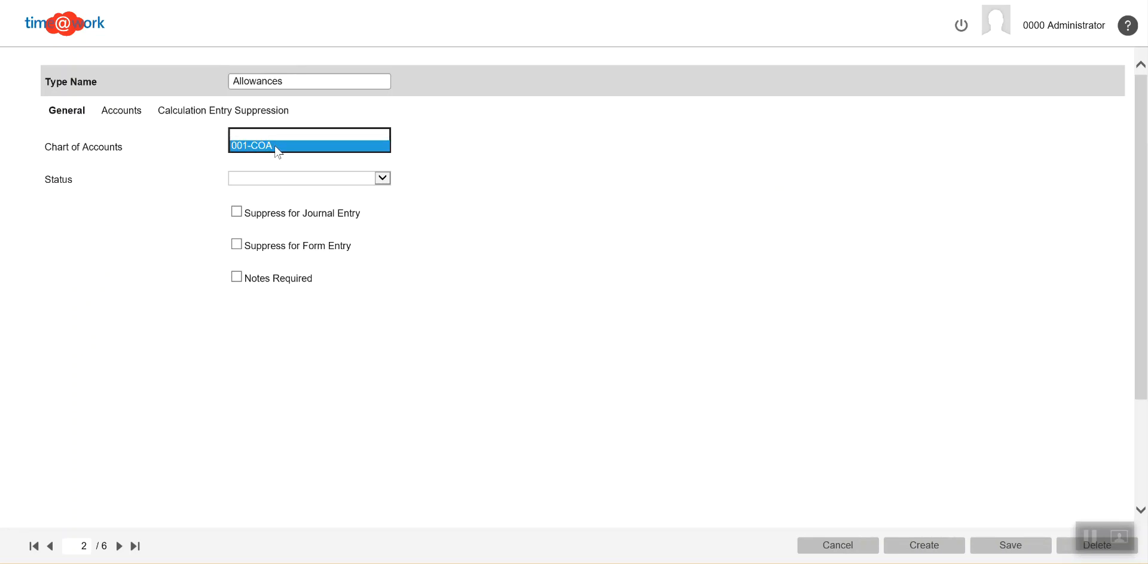
left_click(190, 164)
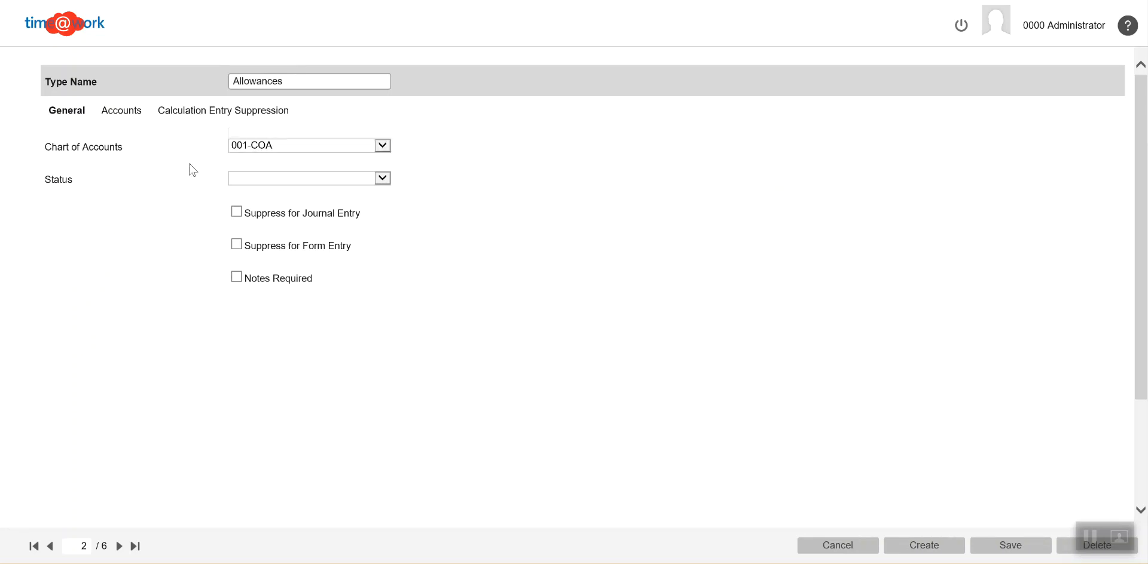
left_click(129, 112)
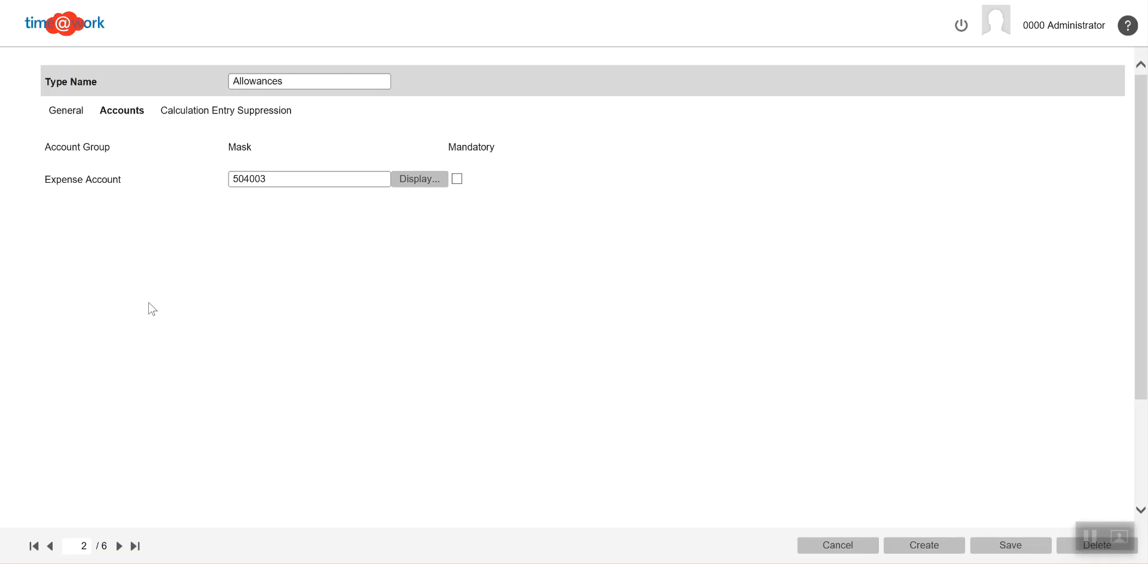
left_click(231, 113)
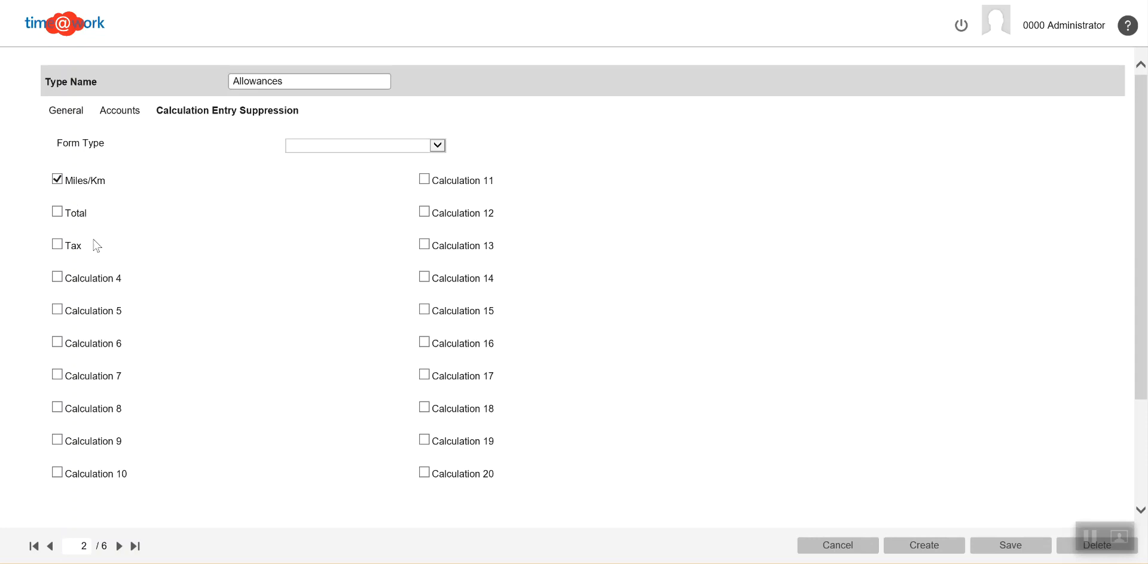
left_click(852, 549)
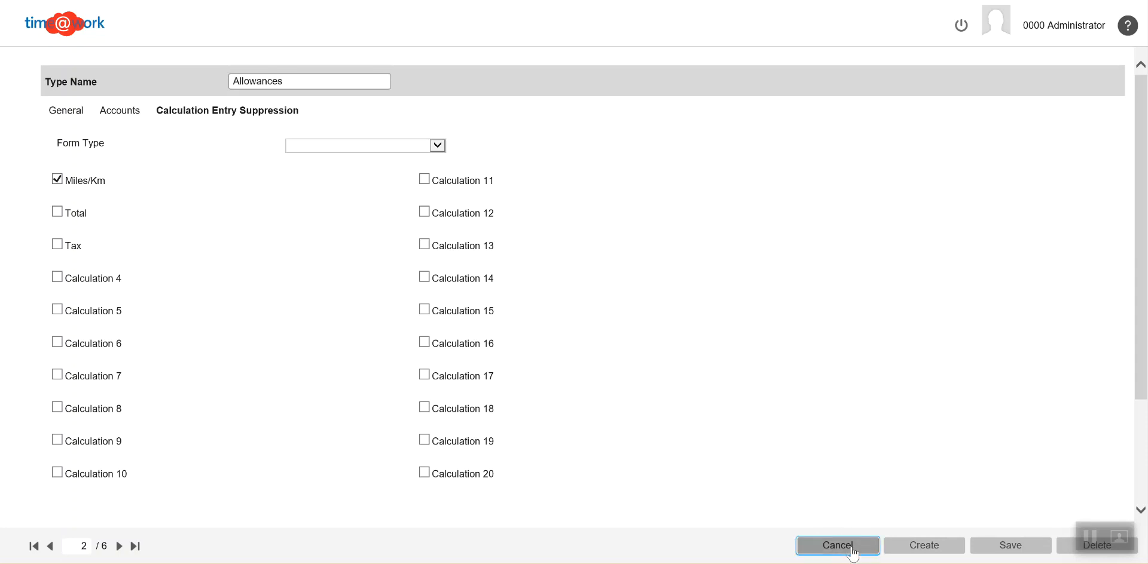